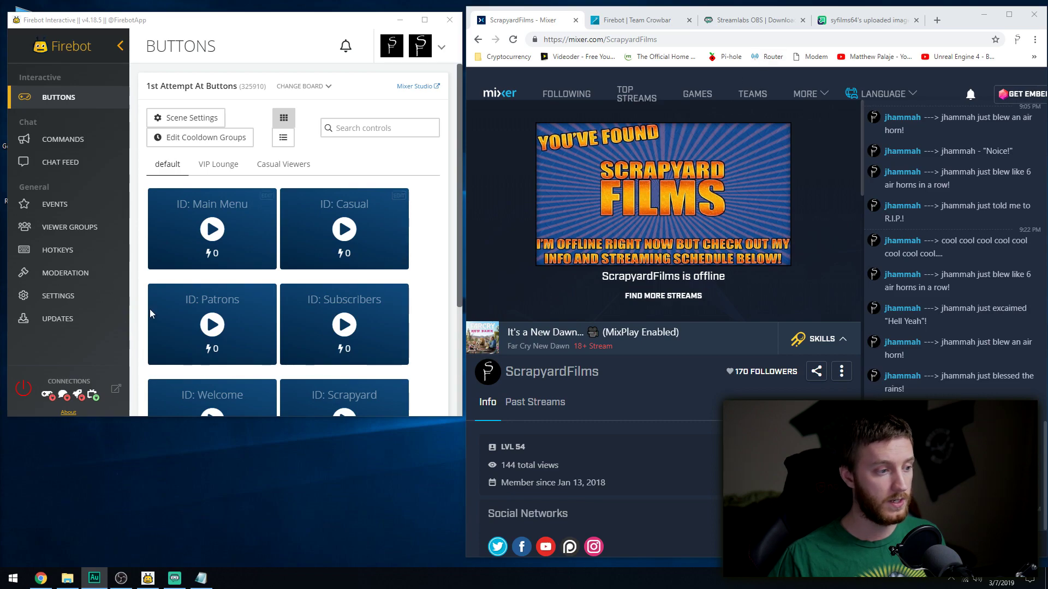
# Step: Connect Firebot to Mixer services and maximize the Chrome window showing the channel's MixPlay board
pyautogui.click(23, 389)
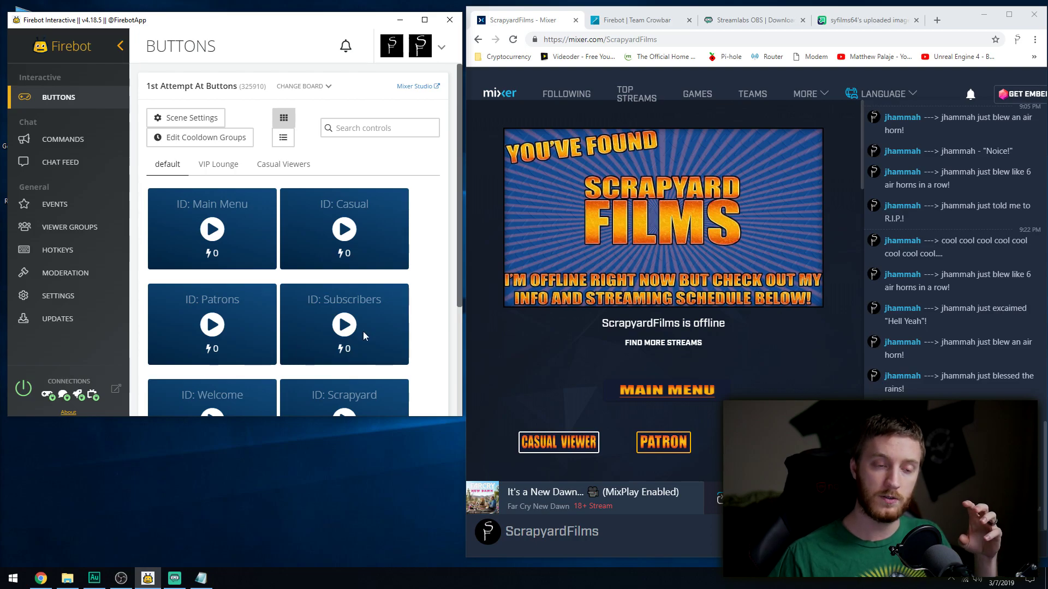
pyautogui.click(1009, 14)
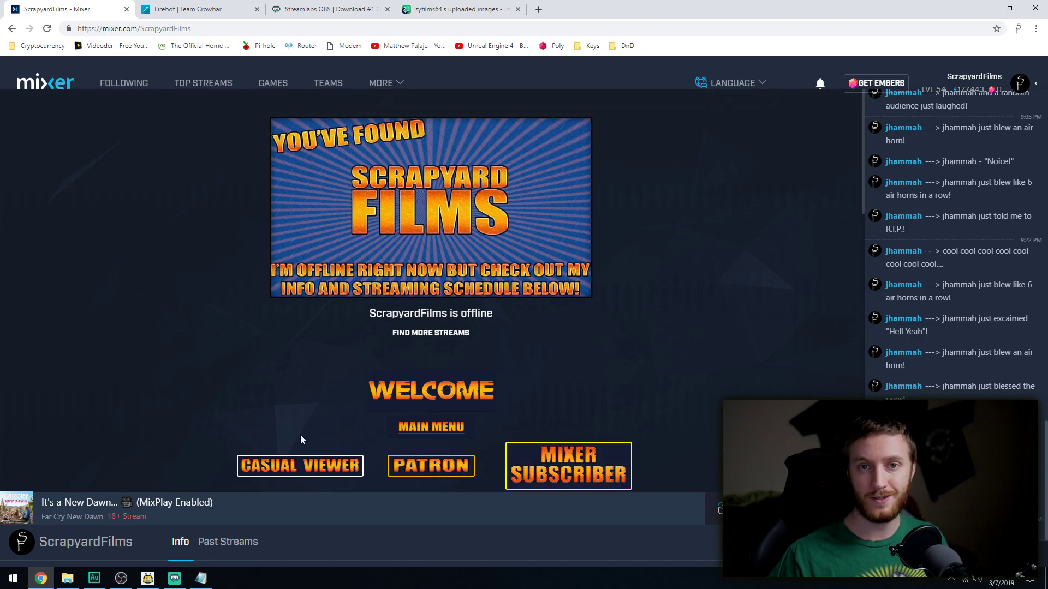
# Step: Open the Casual Viewer page and trigger the first sound, GIT GUD and air horn buttons
pyautogui.click(300, 465)
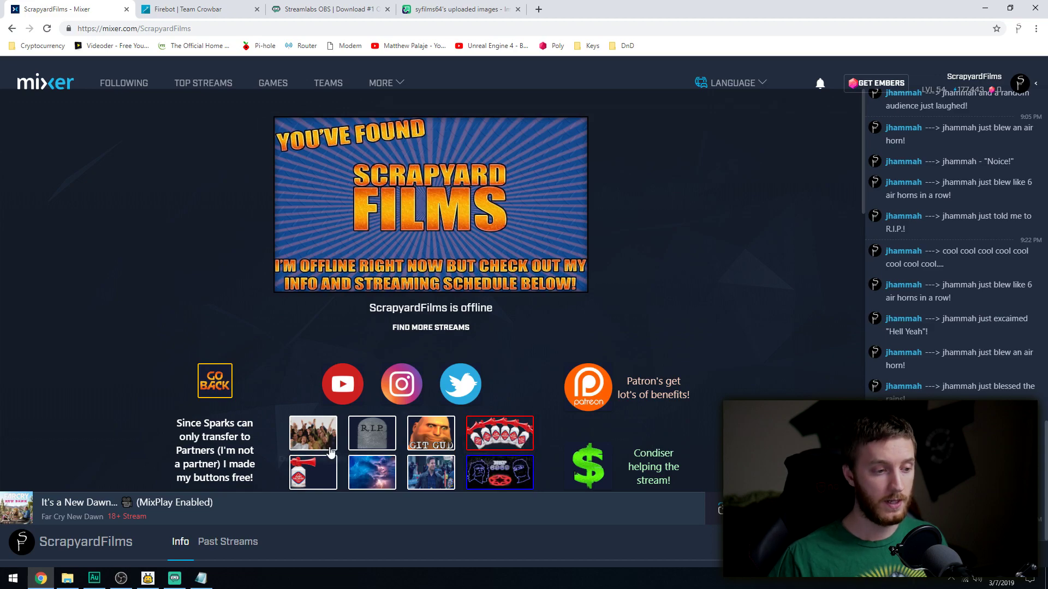
pyautogui.click(312, 437)
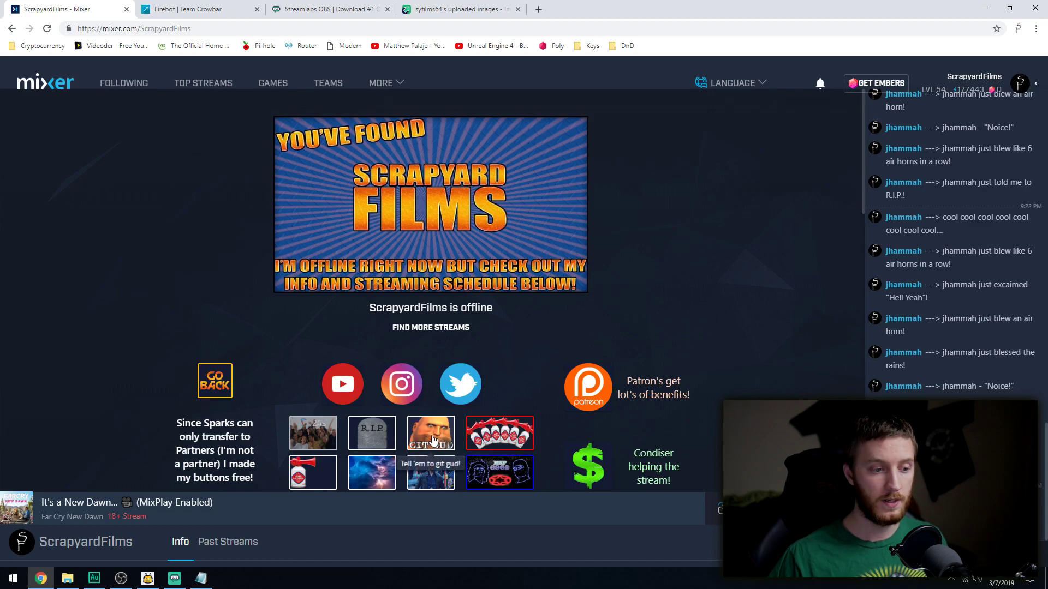
pyautogui.click(432, 440)
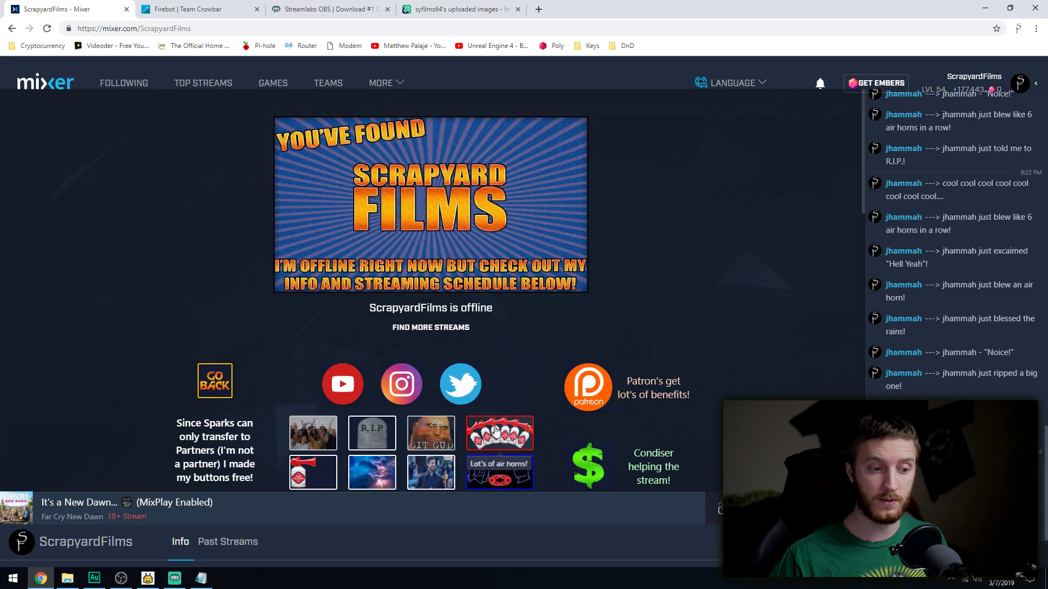
pyautogui.click(495, 435)
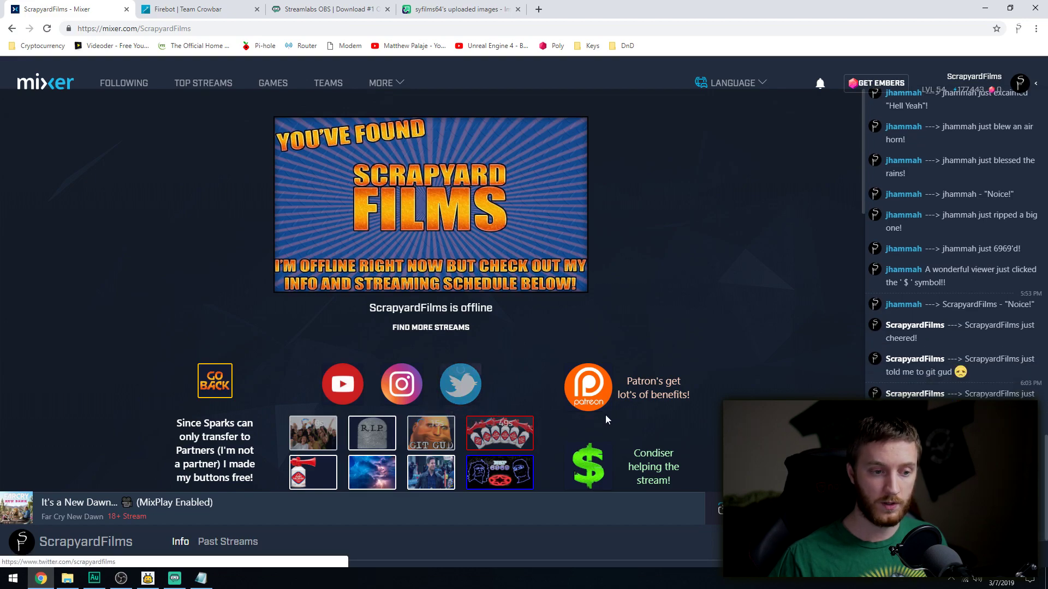
# Step: Trigger the Patreon link and tip buttons, then the thunder clap and air horn again
pyautogui.click(587, 395)
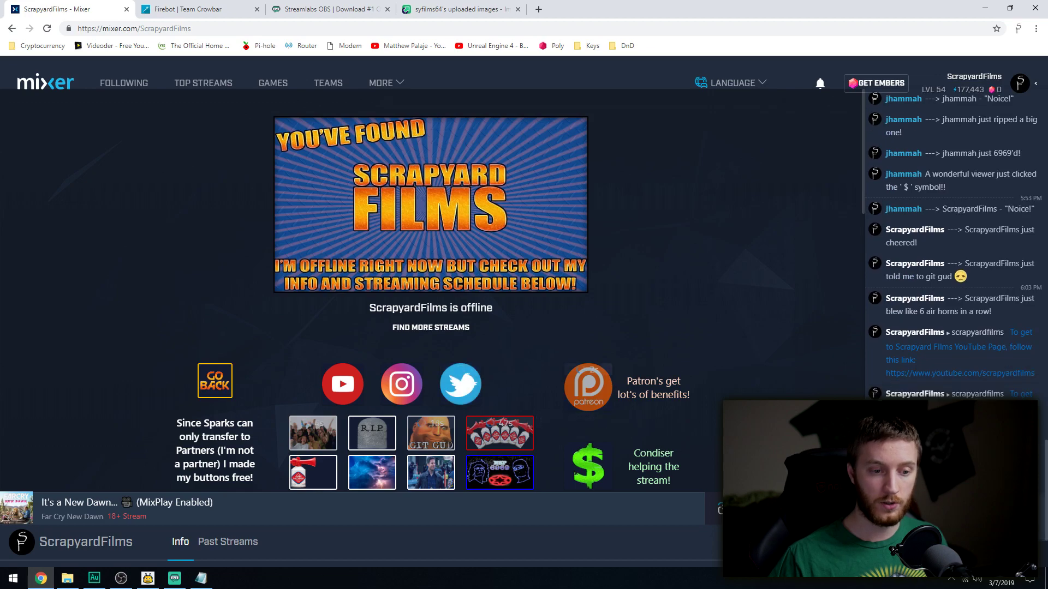
pyautogui.click(594, 466)
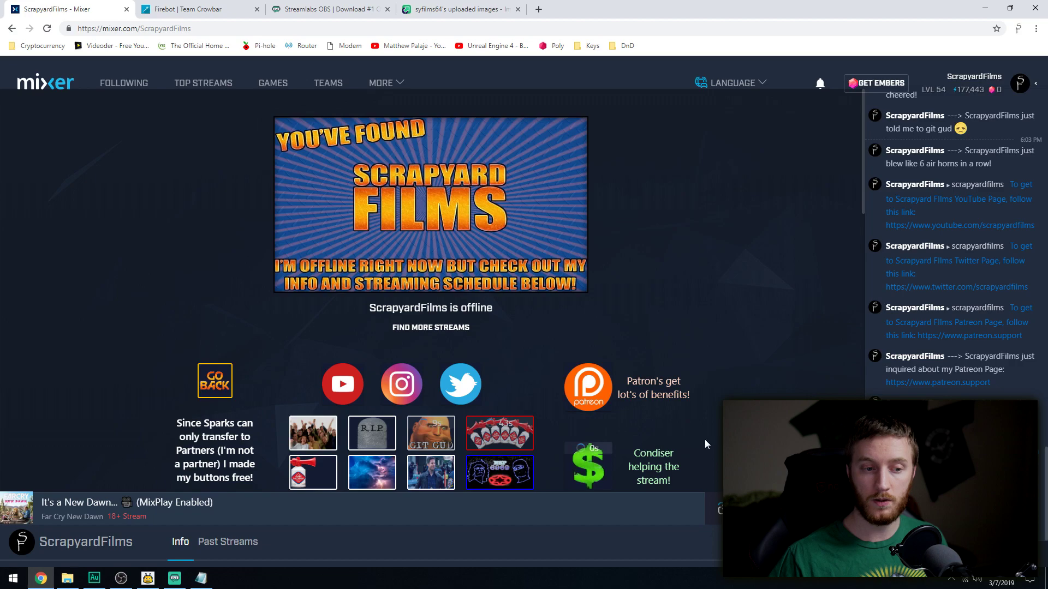
pyautogui.click(368, 478)
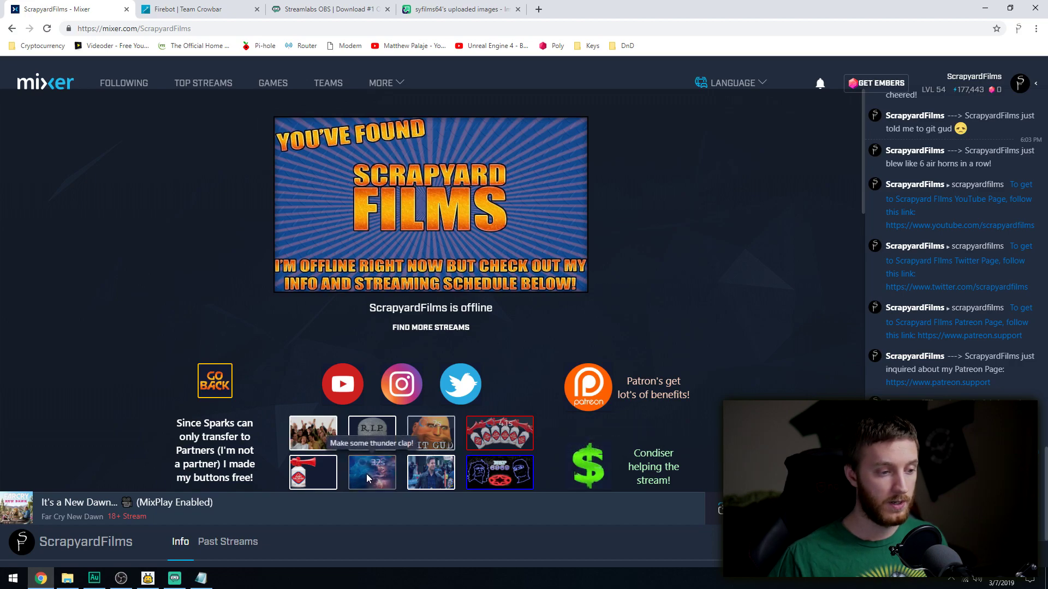
pyautogui.click(310, 478)
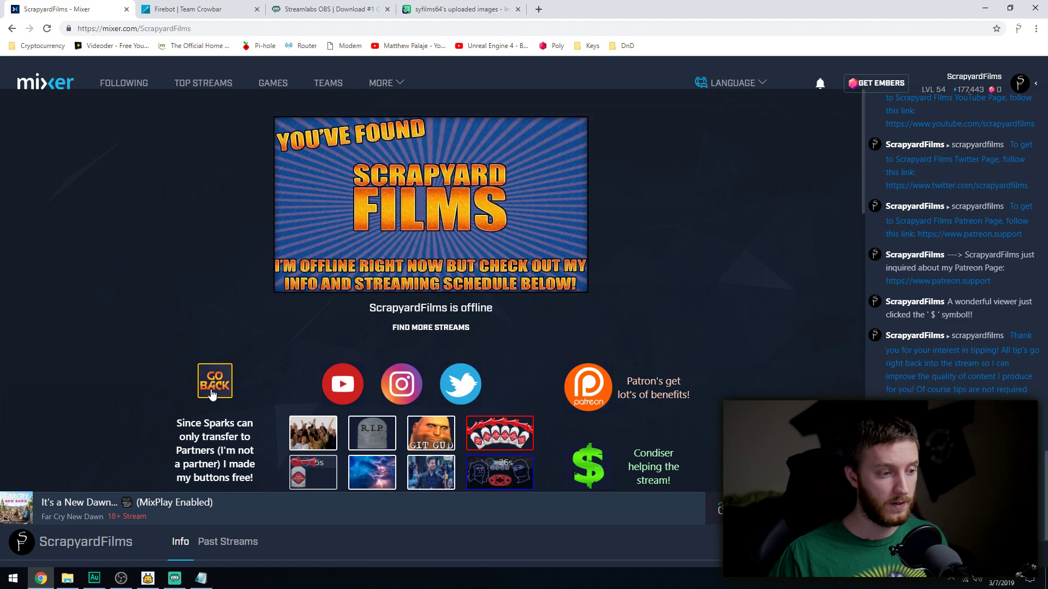
# Step: Use GO BACK to leave the Casual Viewer buttons for the MixPlay main menu
pyautogui.click(213, 394)
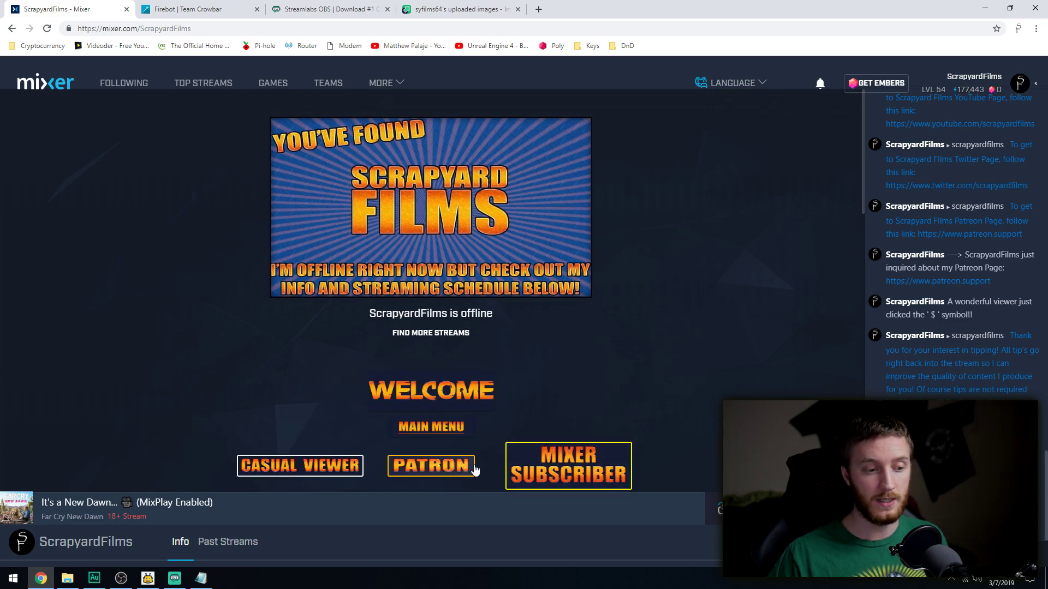
# Step: Open the Patron (VIP Lounge) page and restore Chrome to a smaller window beside Firebot
pyautogui.click(464, 468)
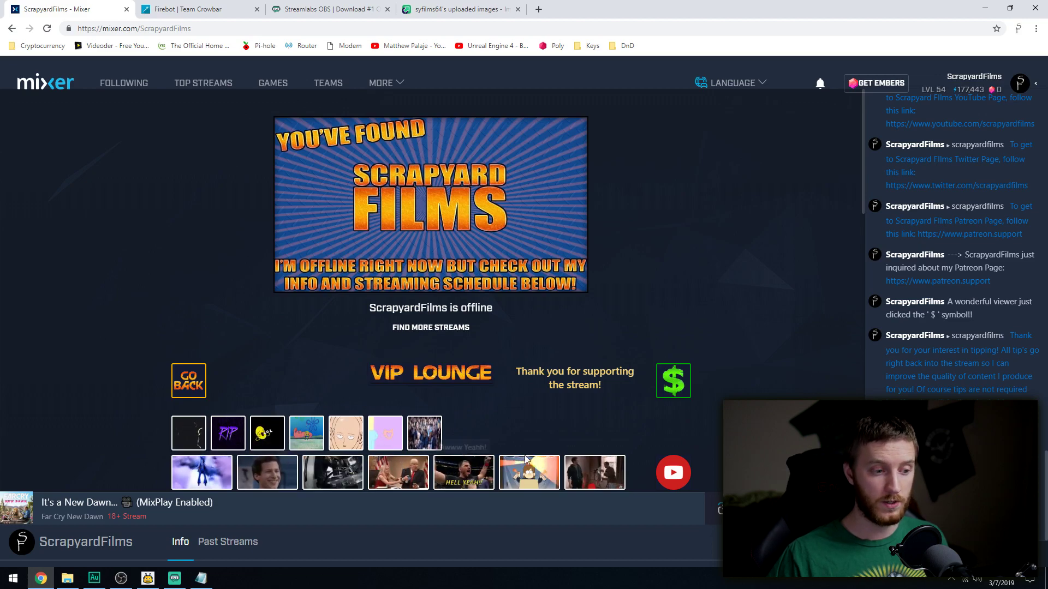
pyautogui.doubleClick(606, 10)
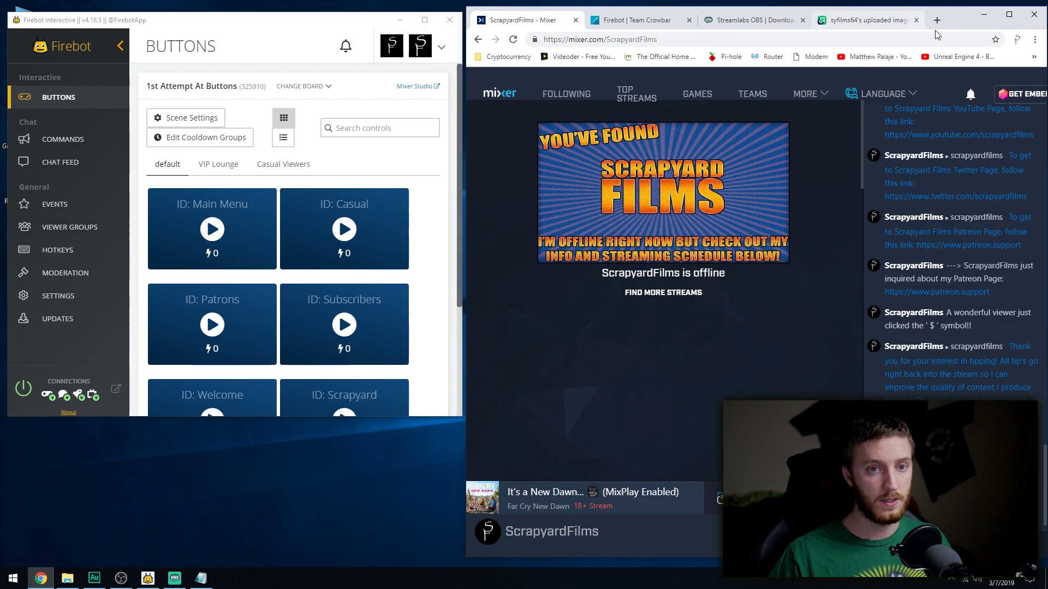
# Step: Arrange Firebot beside Streamlabs OBS and select the FireBot source in the Example scene
pyautogui.click(984, 15)
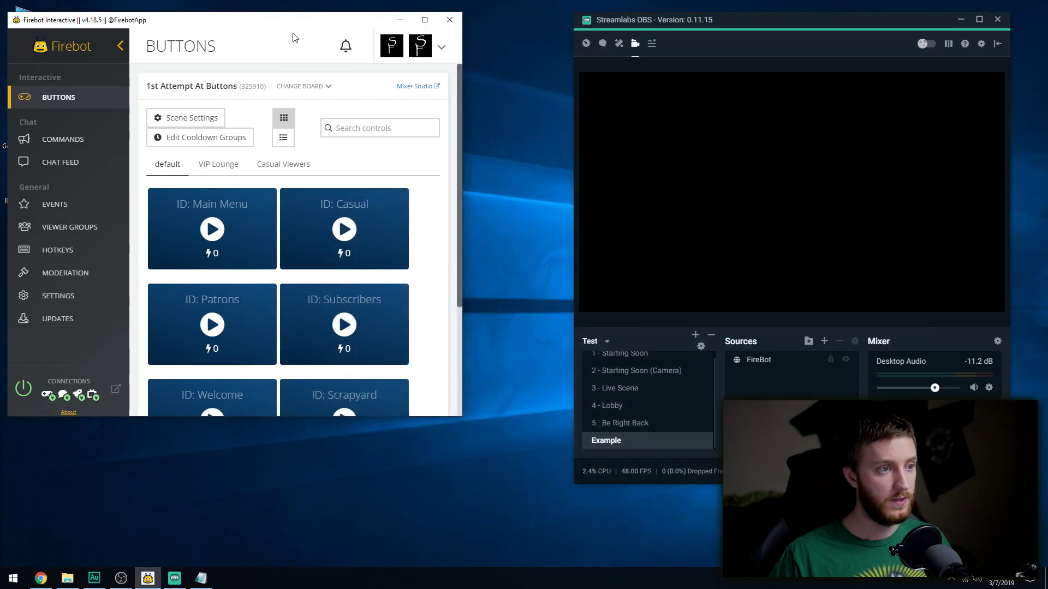
pyautogui.moveTo(293, 37)
pyautogui.mouseDown()
pyautogui.moveTo(280, 28)
pyautogui.moveTo(285, 36)
pyautogui.mouseUp()
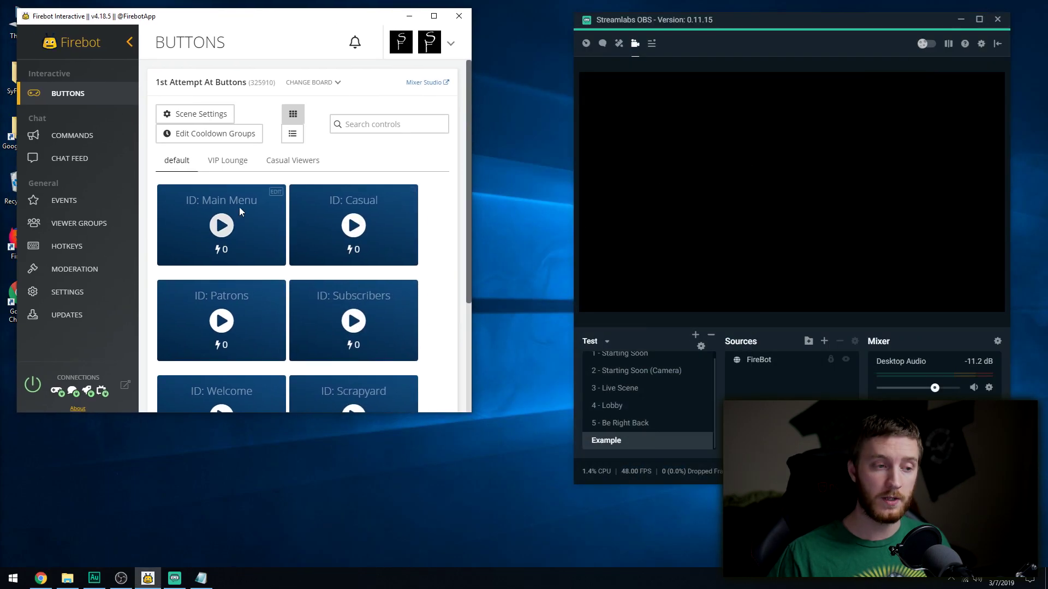
pyautogui.click(606, 443)
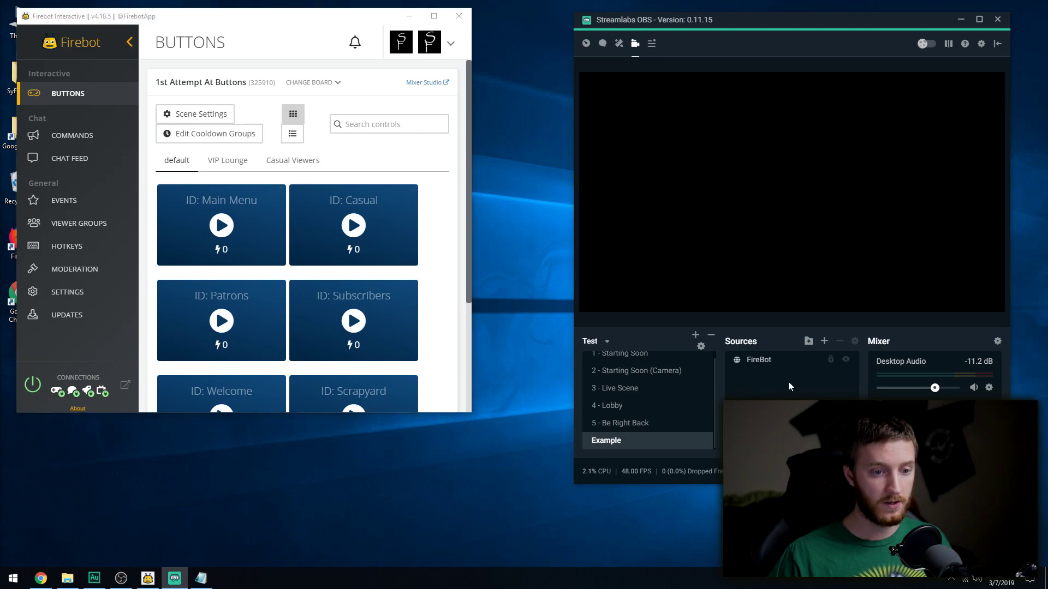
pyautogui.click(759, 360)
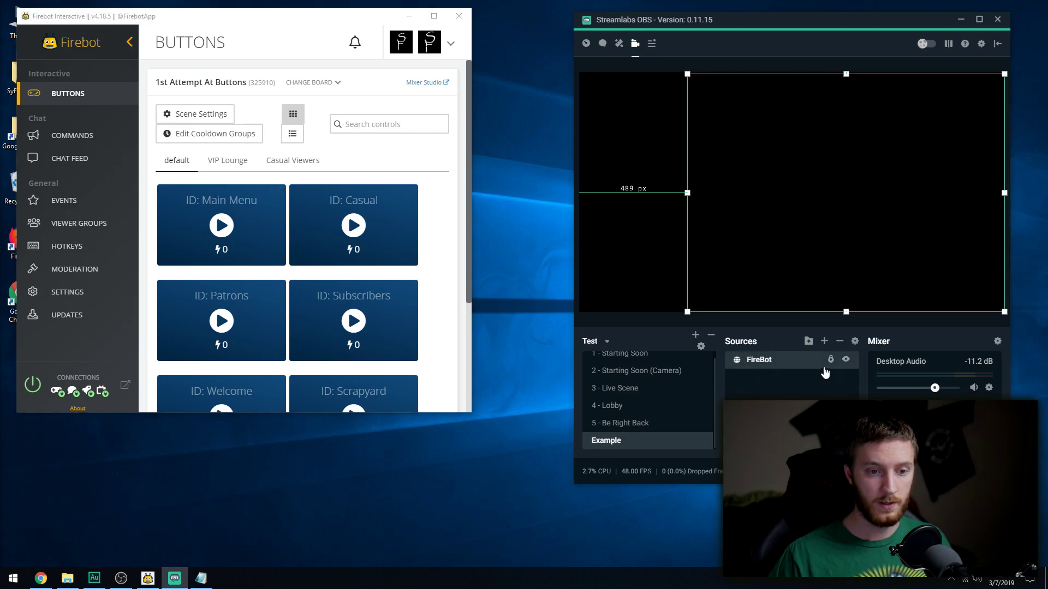
# Step: In Firebot's VIP Lounge buttons, test-play v-Air Horn x1 and v-Thunder, then play v-Lol on stream
pyautogui.click(226, 159)
pyautogui.scroll(-2, 425, 255)
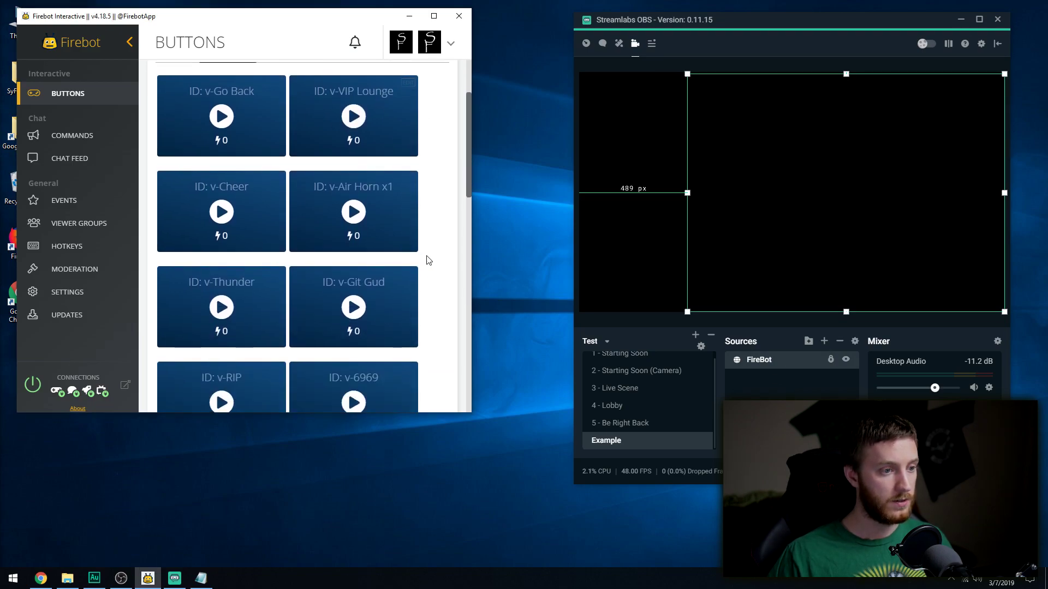
pyautogui.click(353, 213)
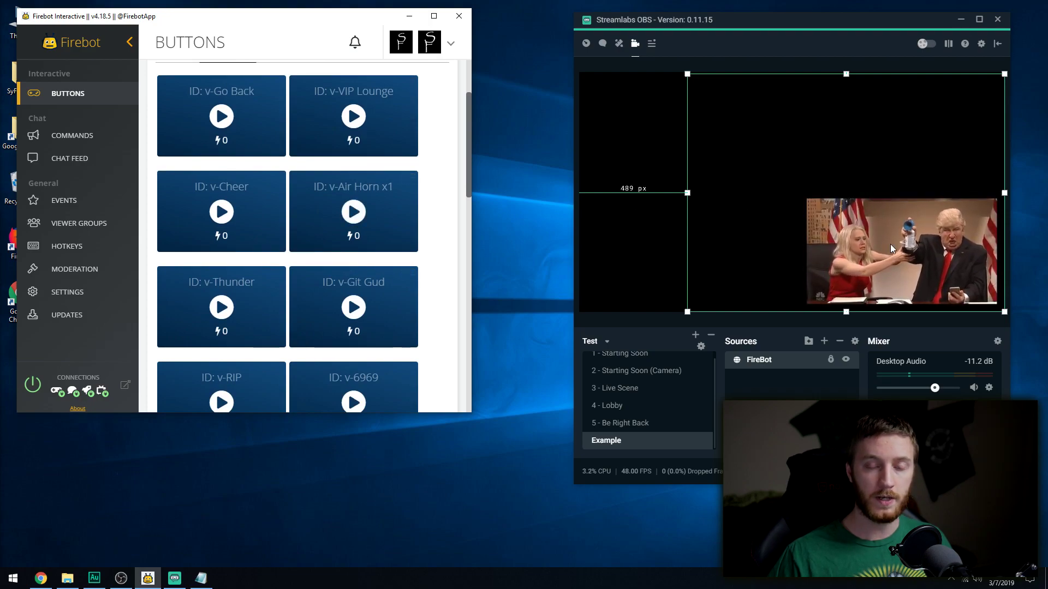
pyautogui.scroll(-2, 350, 240)
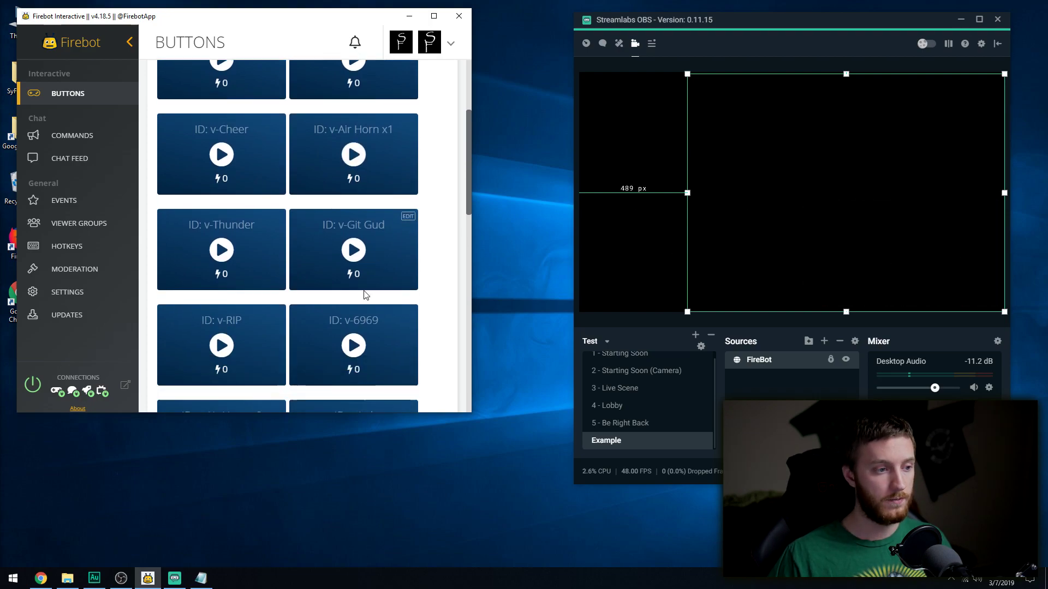
pyautogui.click(220, 199)
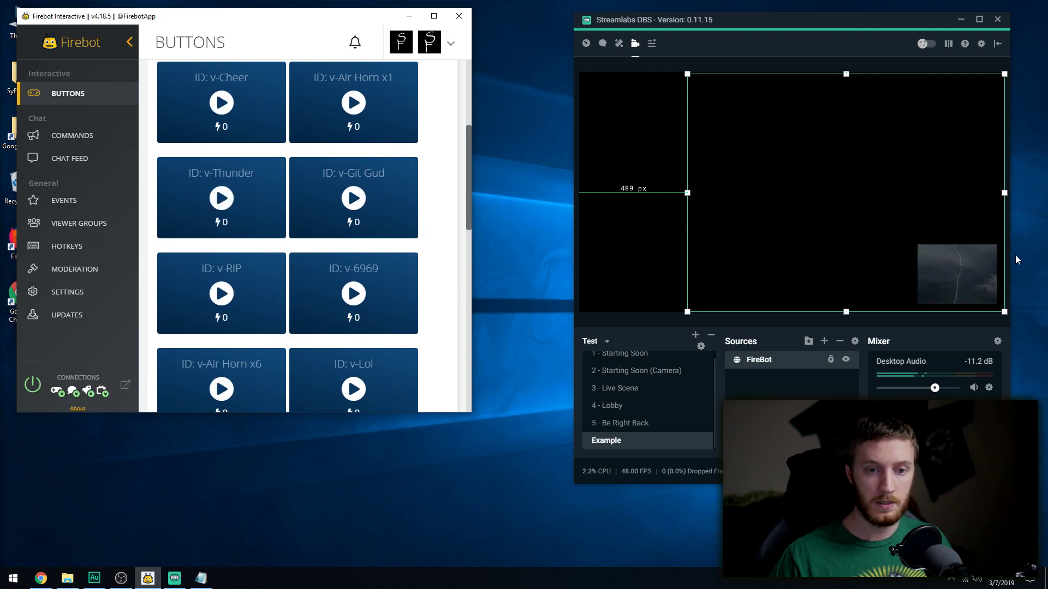
pyautogui.scroll(-1, 391, 298)
pyautogui.scroll(-3, 391, 297)
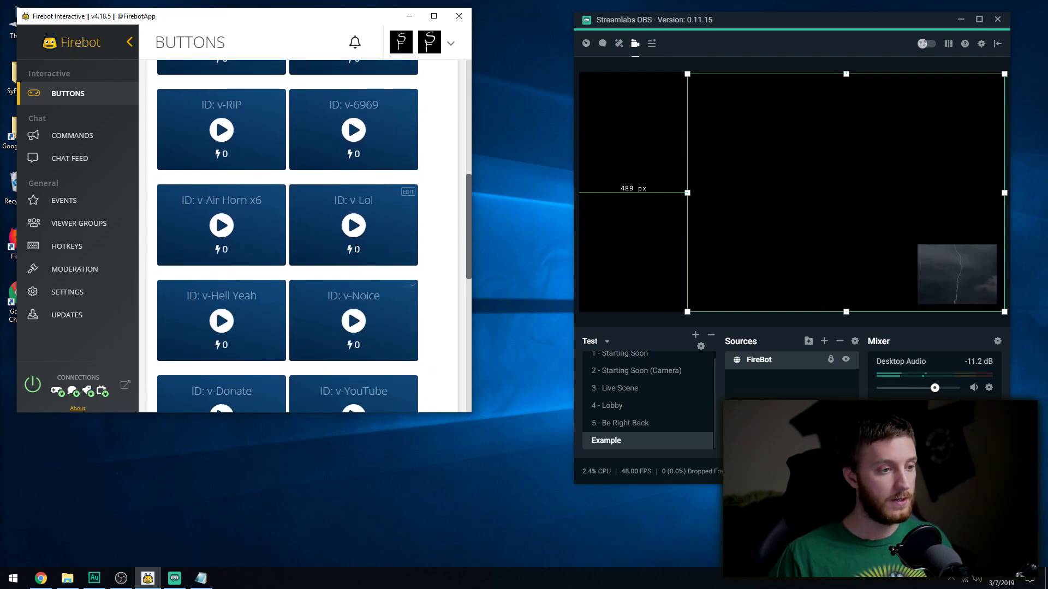
pyautogui.click(353, 231)
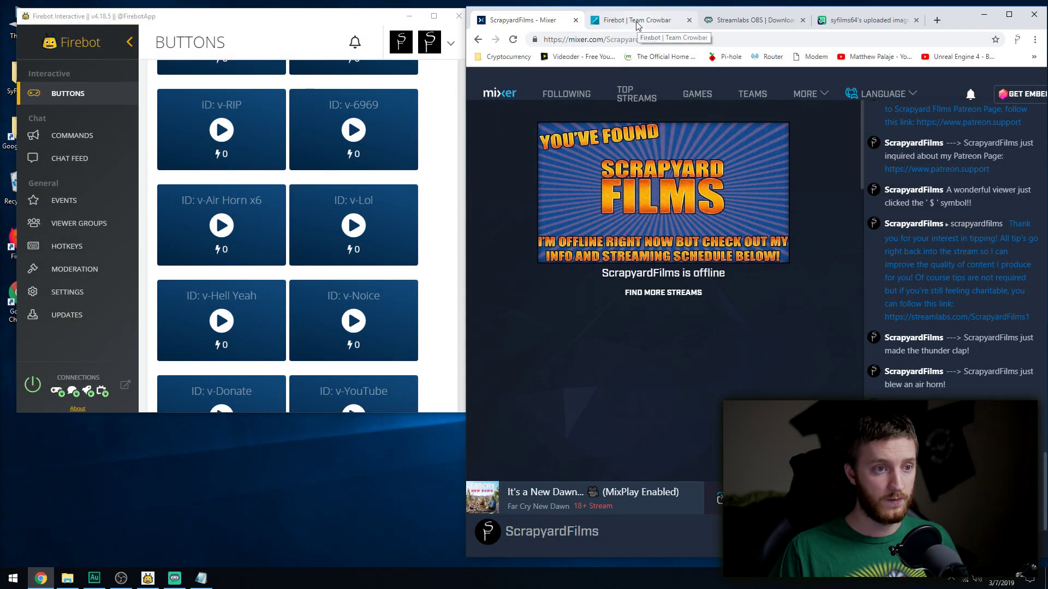
# Step: Review the Firebot v4.18.5 download page and the Streamlabs OBS download page in Chrome
pyautogui.click(637, 22)
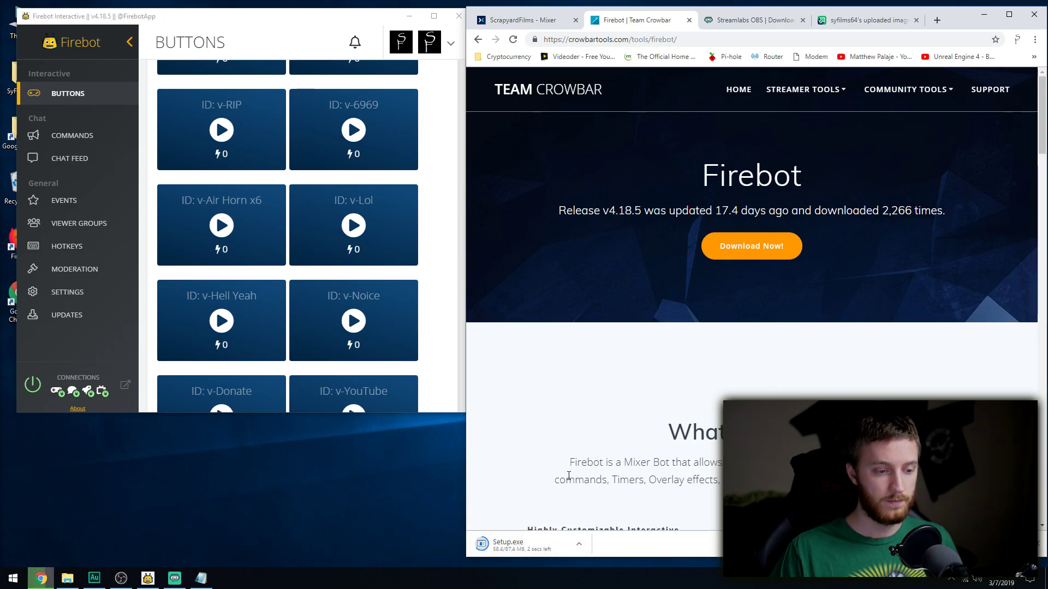
pyautogui.click(745, 21)
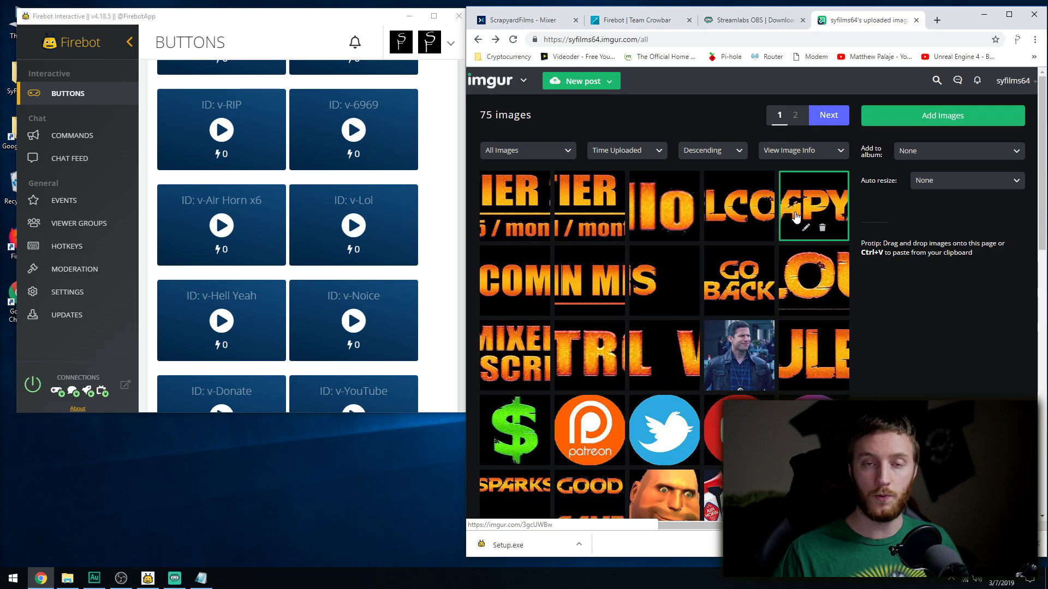
# Step: Show the offline Mixer channel page and scroll Firebot's VIP Lounge buttons back to the top
pyautogui.moveTo(473, 113)
pyautogui.mouseDown()
pyautogui.moveTo(497, 115)
pyautogui.moveTo(476, 115)
pyautogui.mouseUp()
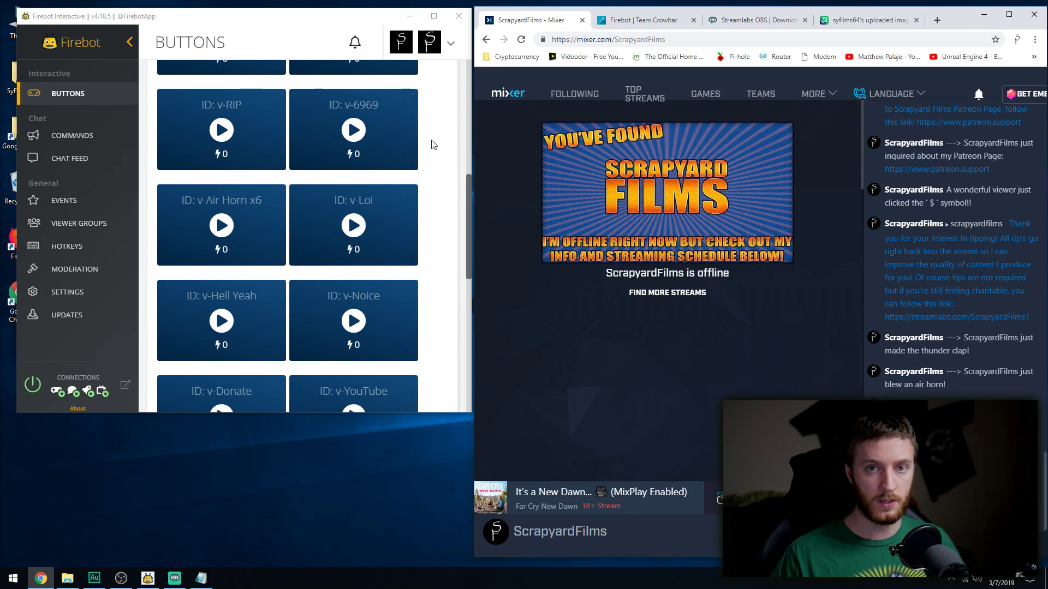
pyautogui.scroll(6, 431, 153)
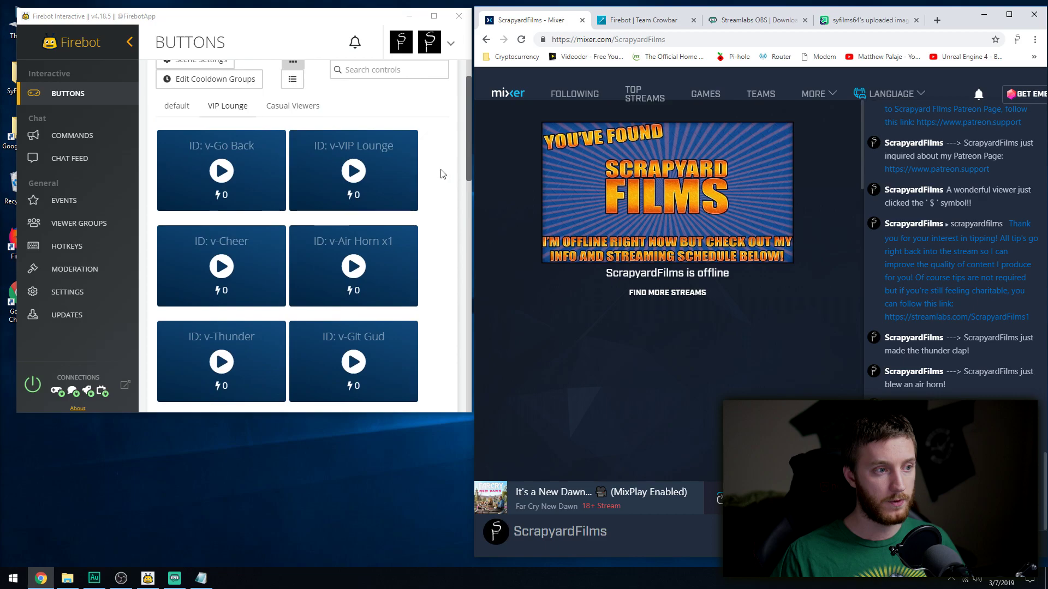
pyautogui.click(320, 86)
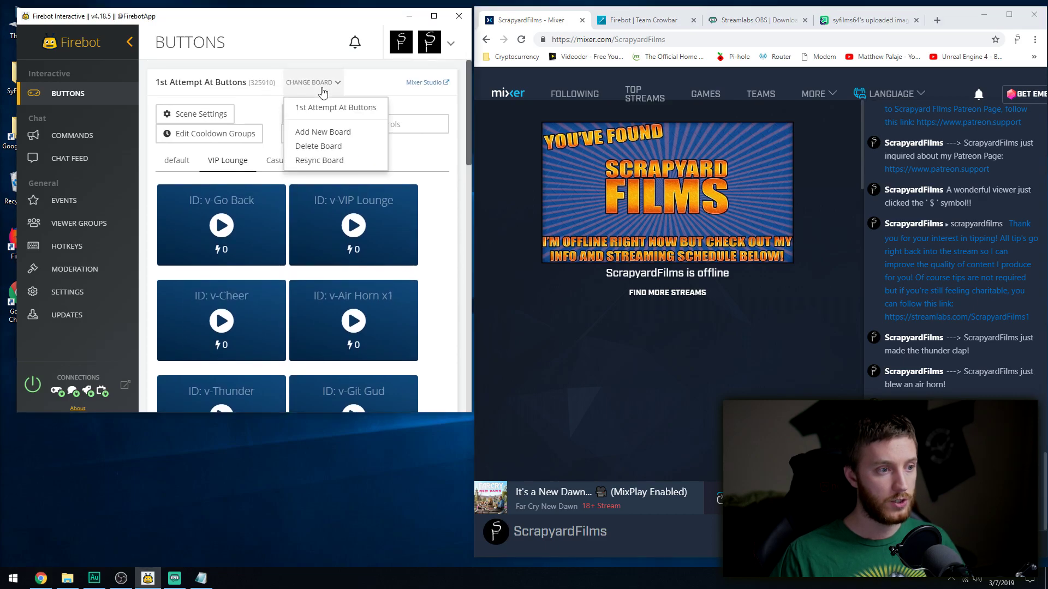
pyautogui.click(321, 135)
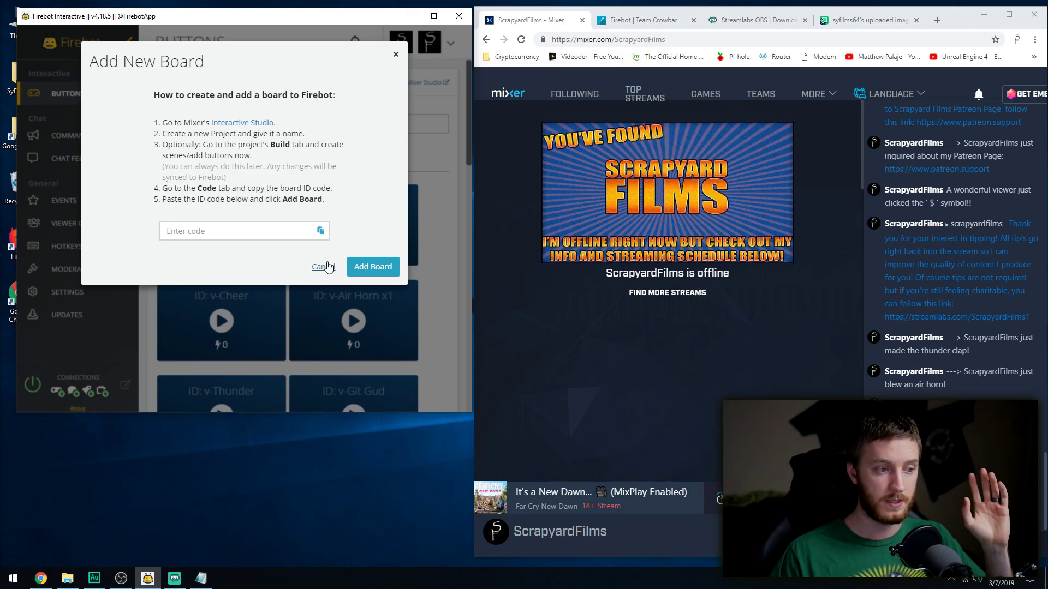
pyautogui.click(324, 266)
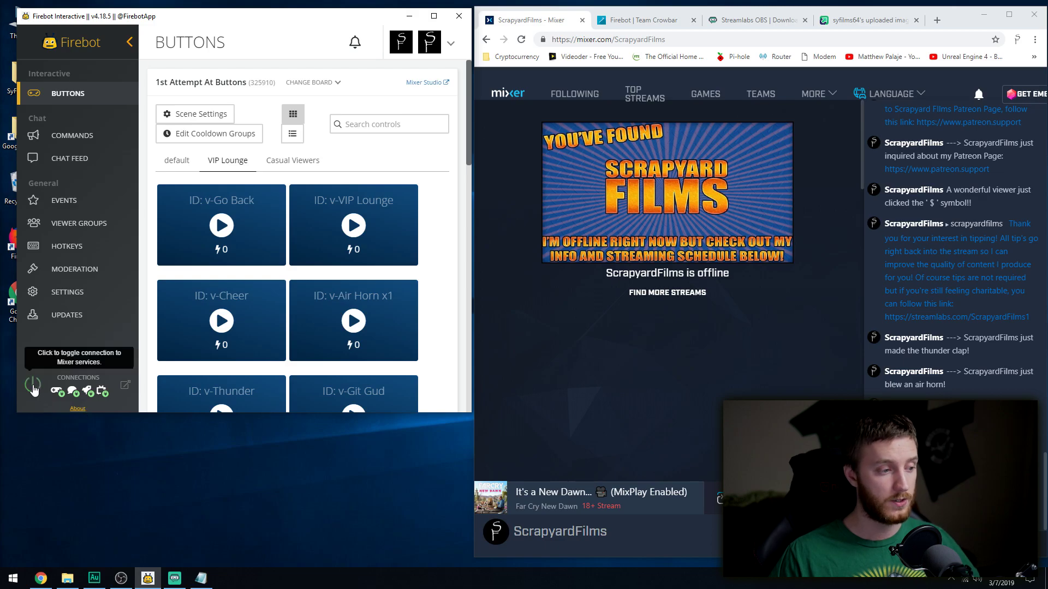
# Step: Disconnect Firebot from Mixer services and minimize Streamlabs OBS out of the way
pyautogui.click(34, 389)
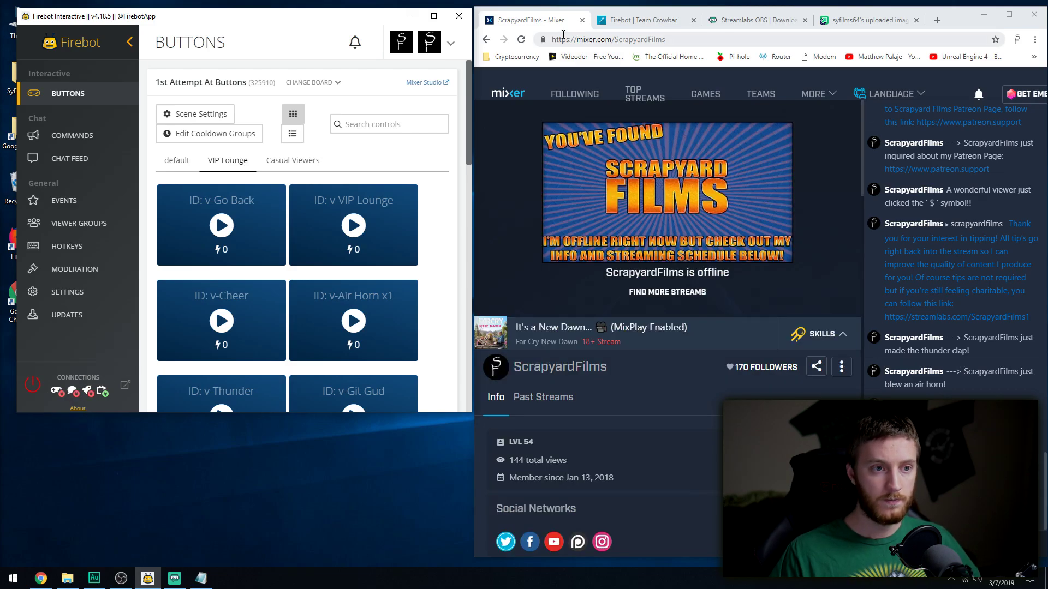
pyautogui.click(168, 580)
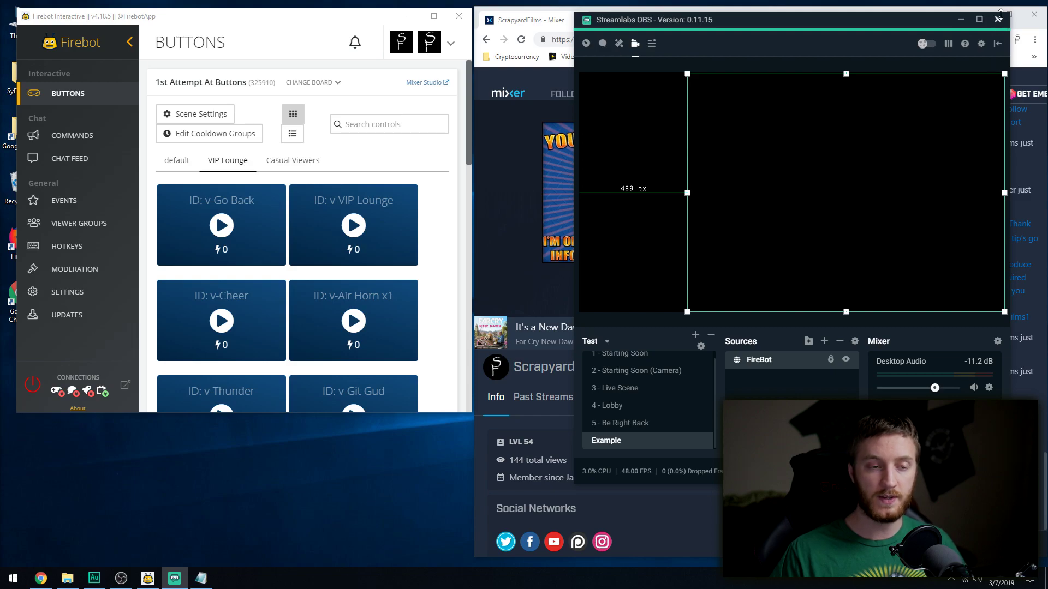
pyautogui.click(960, 22)
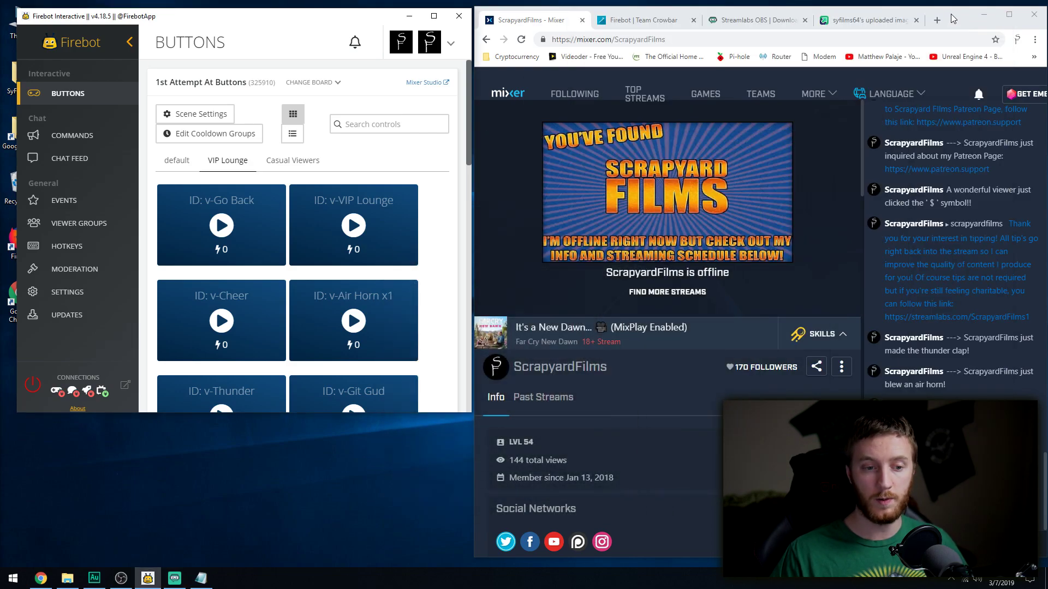
# Step: Maximize Chrome and go to the Developer Lab's MixPlay Projects list showing 1st Attempt At Buttons
pyautogui.click(1010, 15)
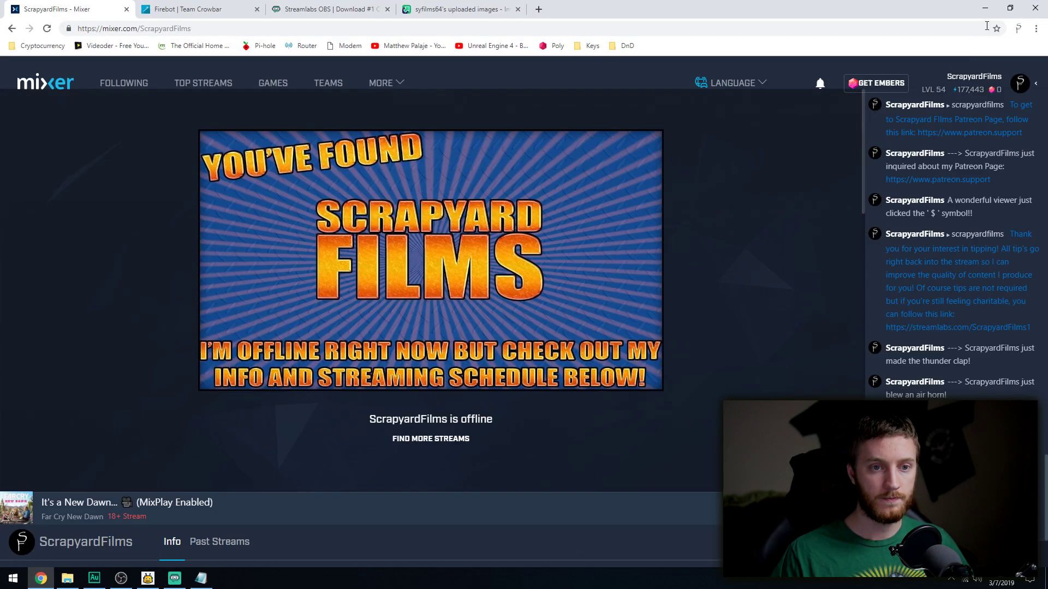
pyautogui.click(1029, 86)
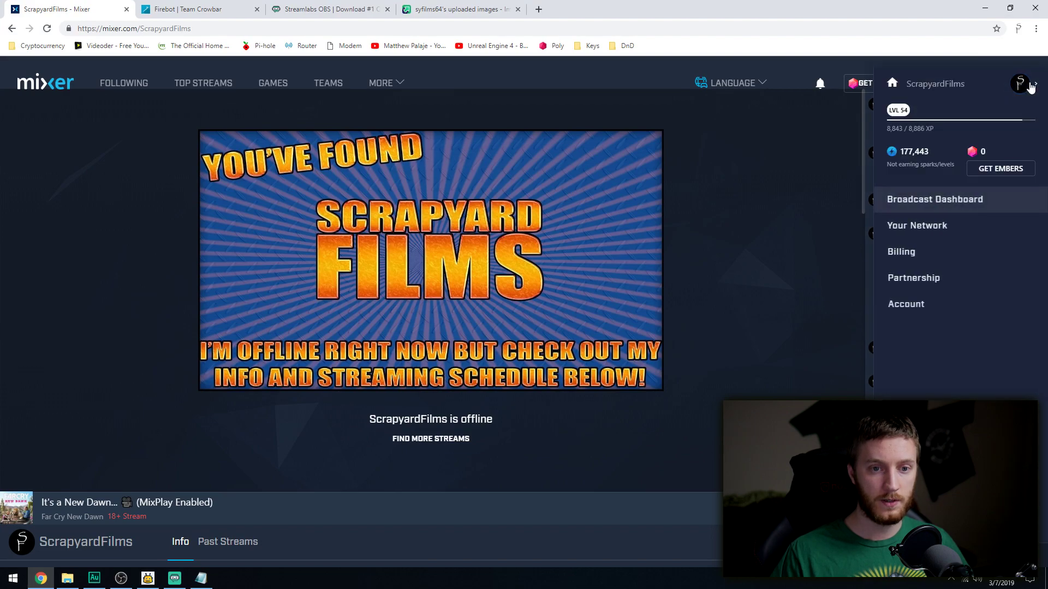
pyautogui.click(935, 199)
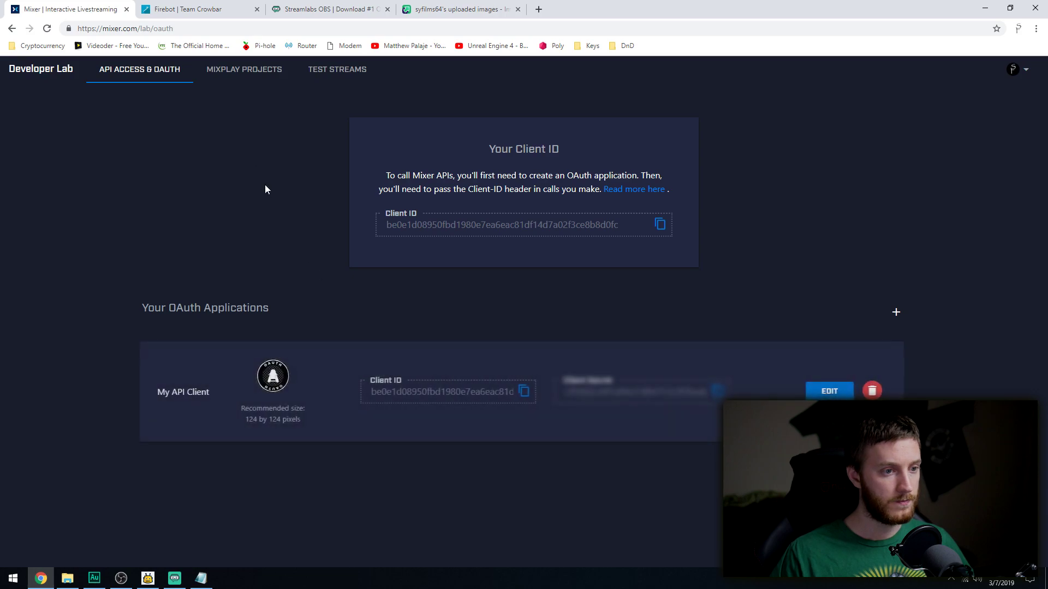
pyautogui.click(233, 72)
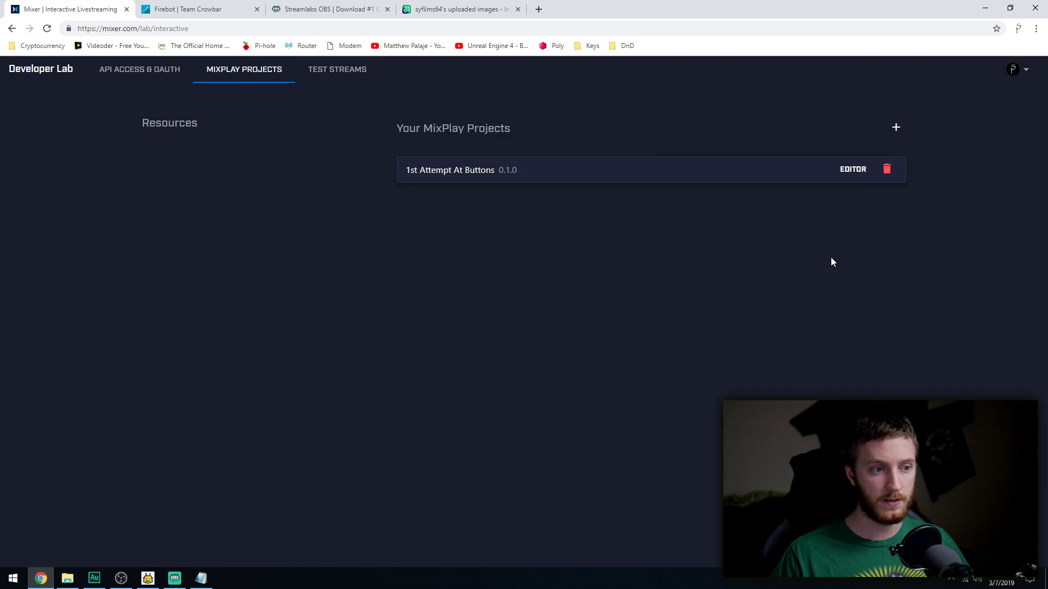
# Step: Start a new MixPlay project titled 'Tutorial' with the game PLAYERUNKNOWN'S BATTLEGROUNDS
pyautogui.click(895, 130)
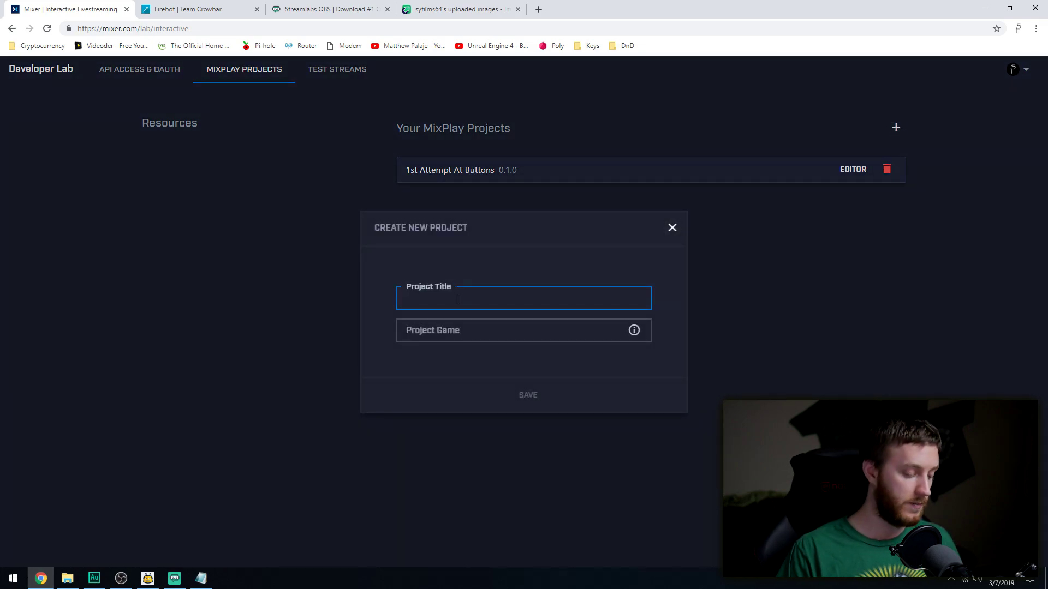
pyautogui.write('Tuto')
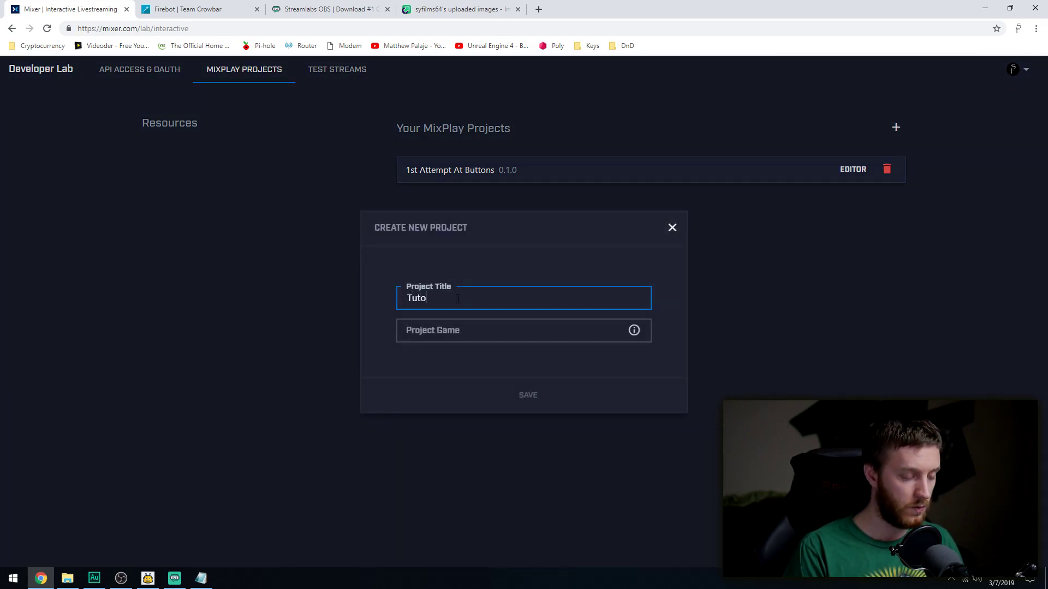
pyautogui.write('rial')
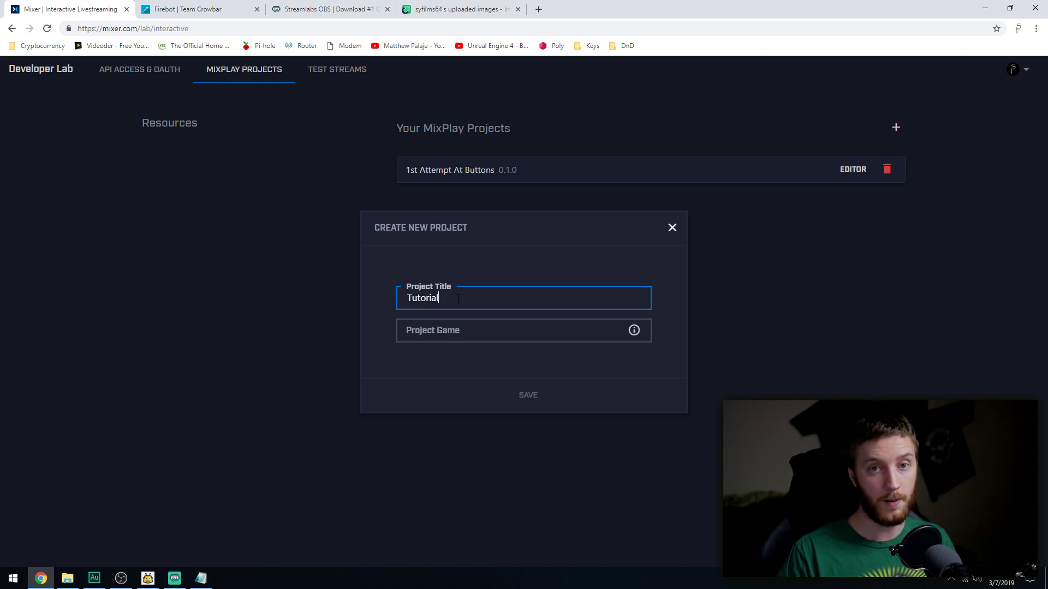
pyautogui.press('Tab')
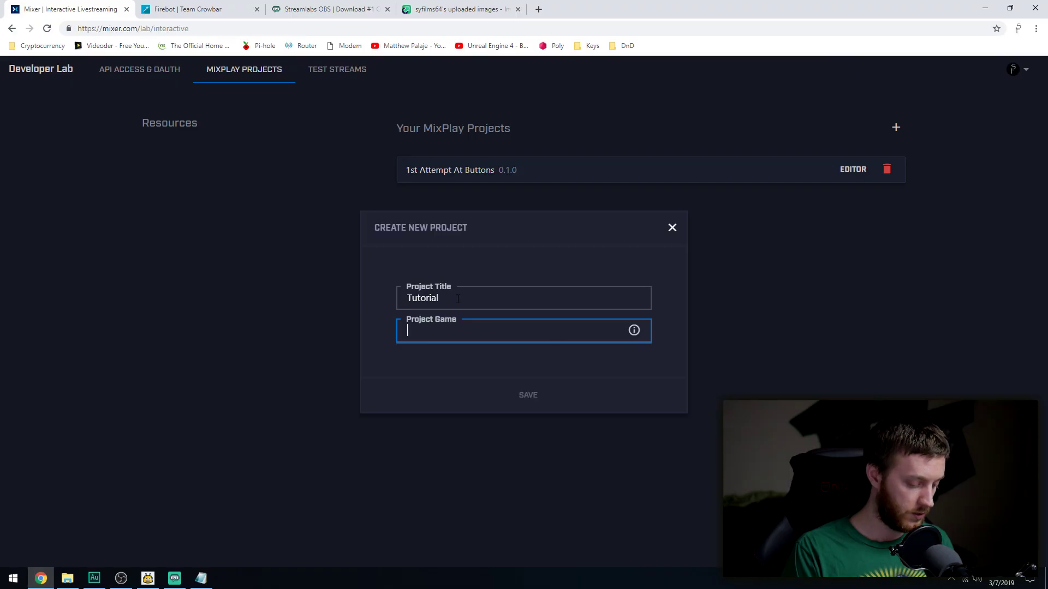
pyautogui.write('PUBG')
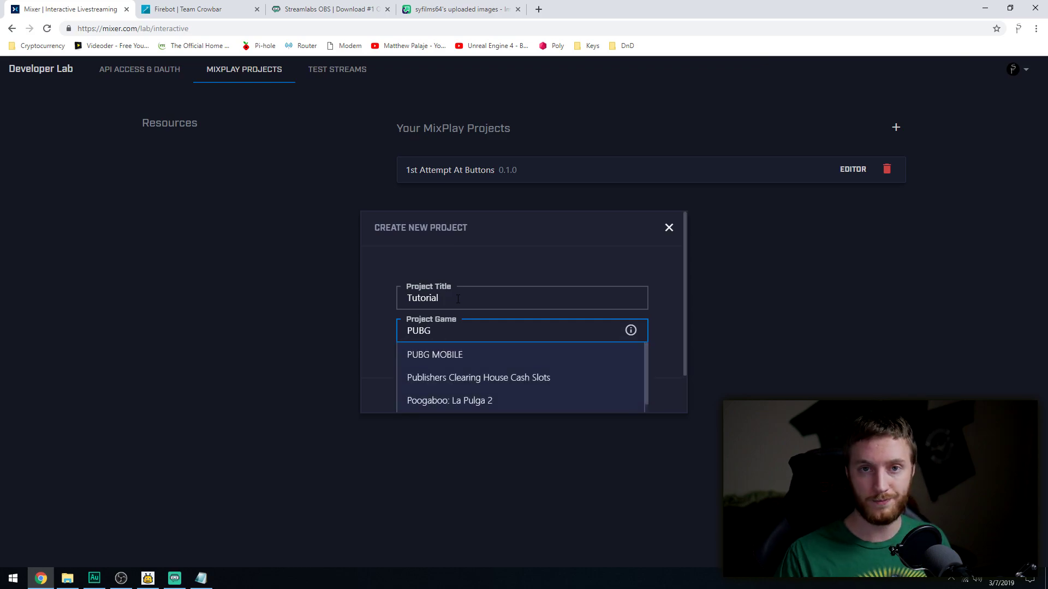
pyautogui.press('BackSpace')
pyautogui.press('BackSpace')
pyautogui.press('BackSpace')
pyautogui.press('BackSpace')
pyautogui.write('player u')
pyautogui.click(466, 377)
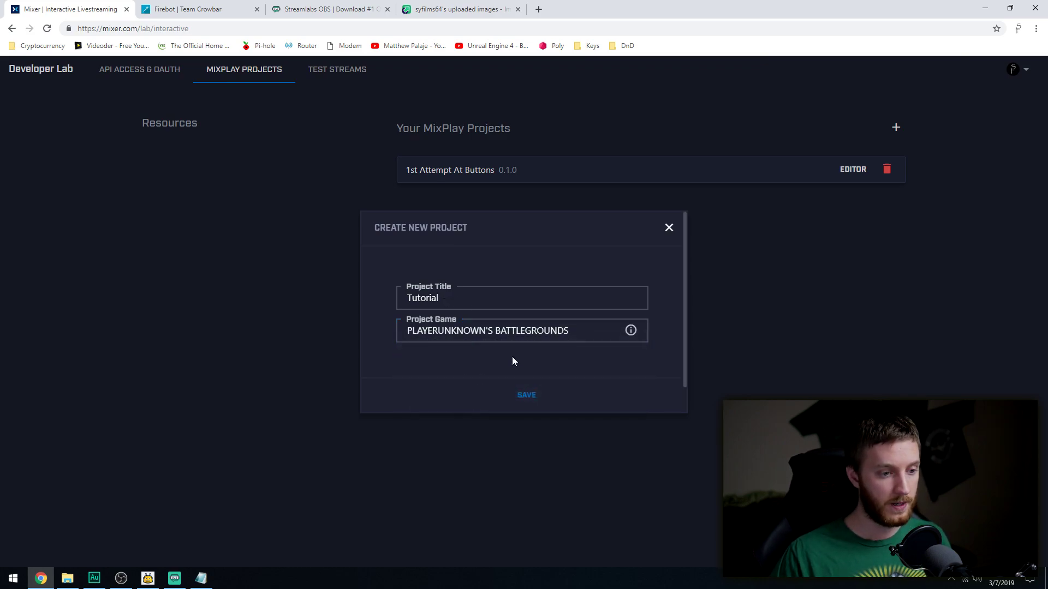